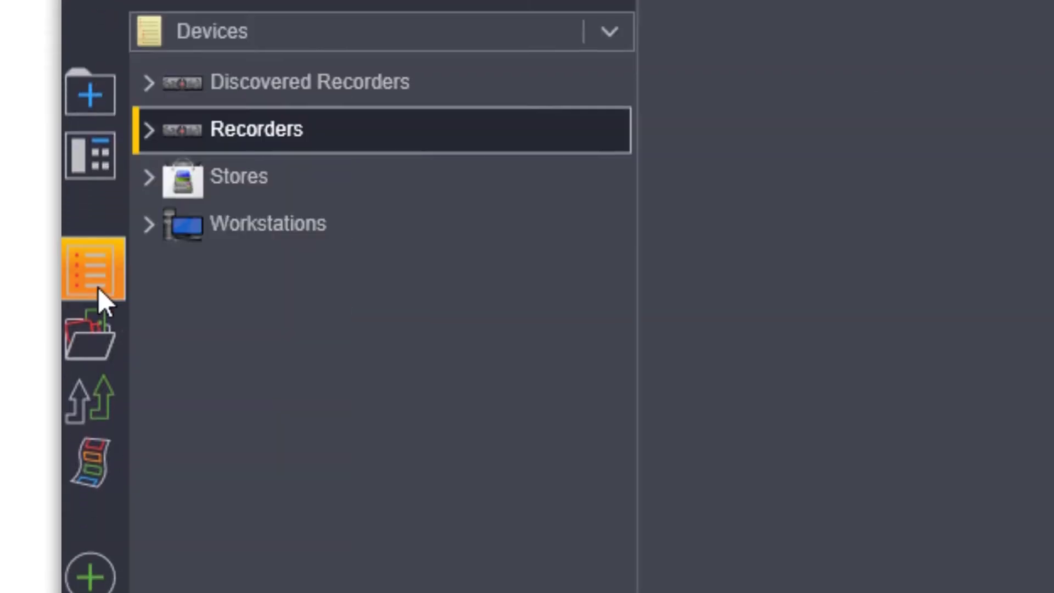
Expand Recorders and run a License Plate Recognition search on camera 192.168.61.89
click(149, 130)
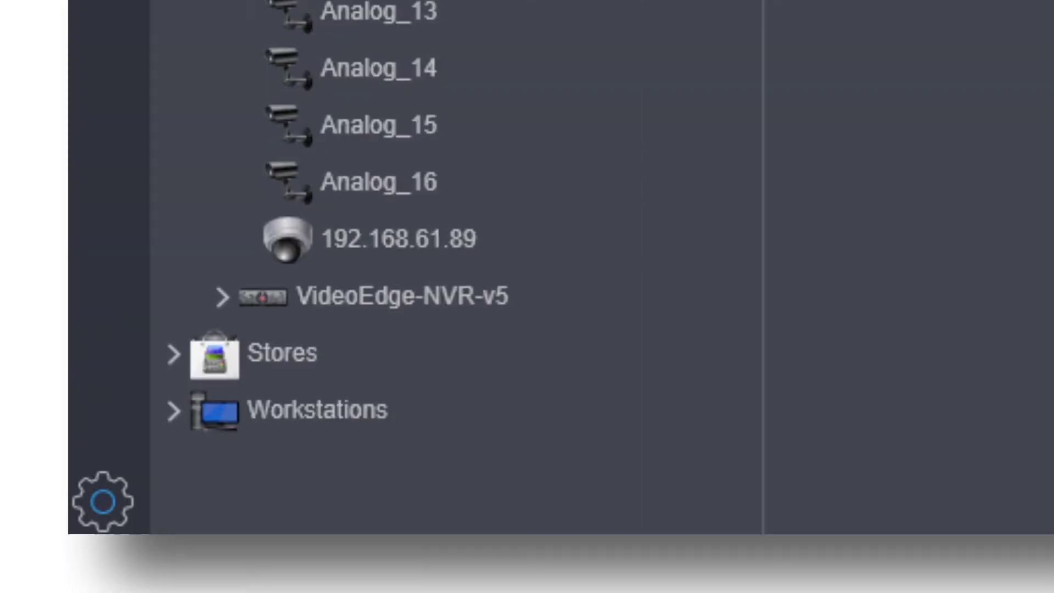
right_click(157, 543)
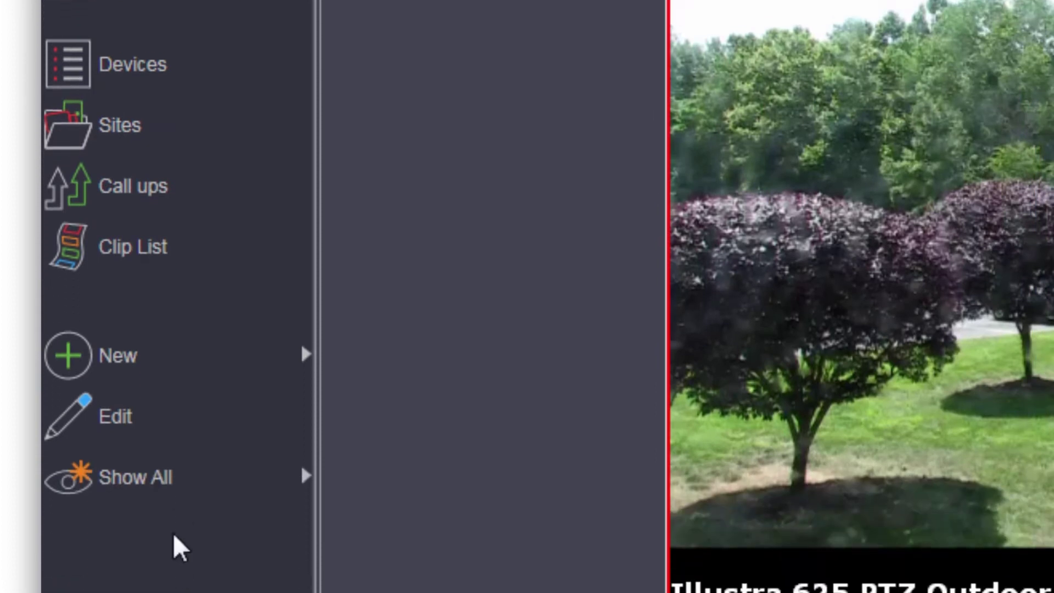
Show all items in the victor sidebar
click(180, 272)
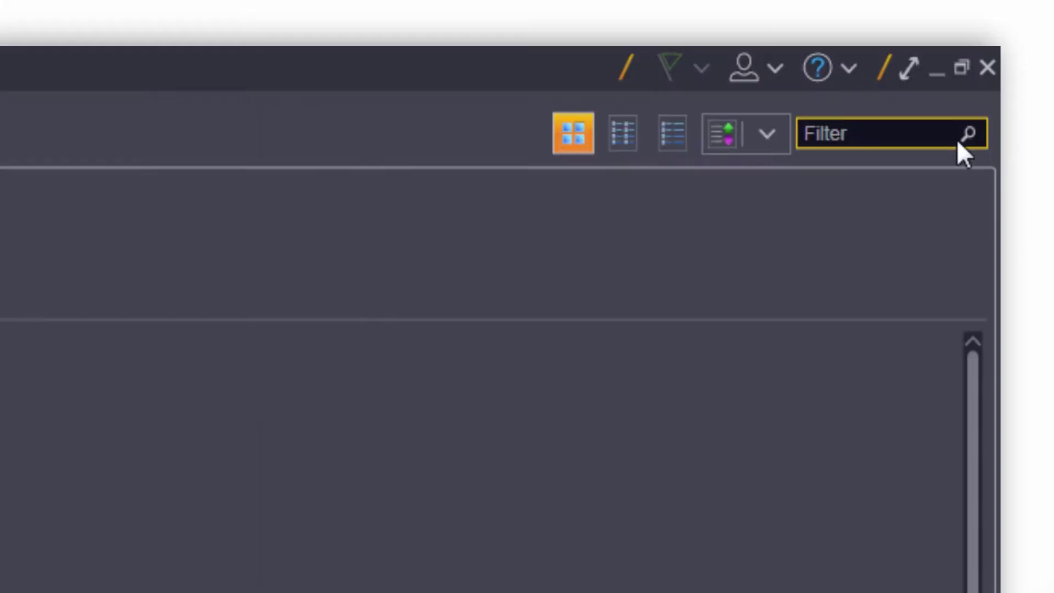
text(a)
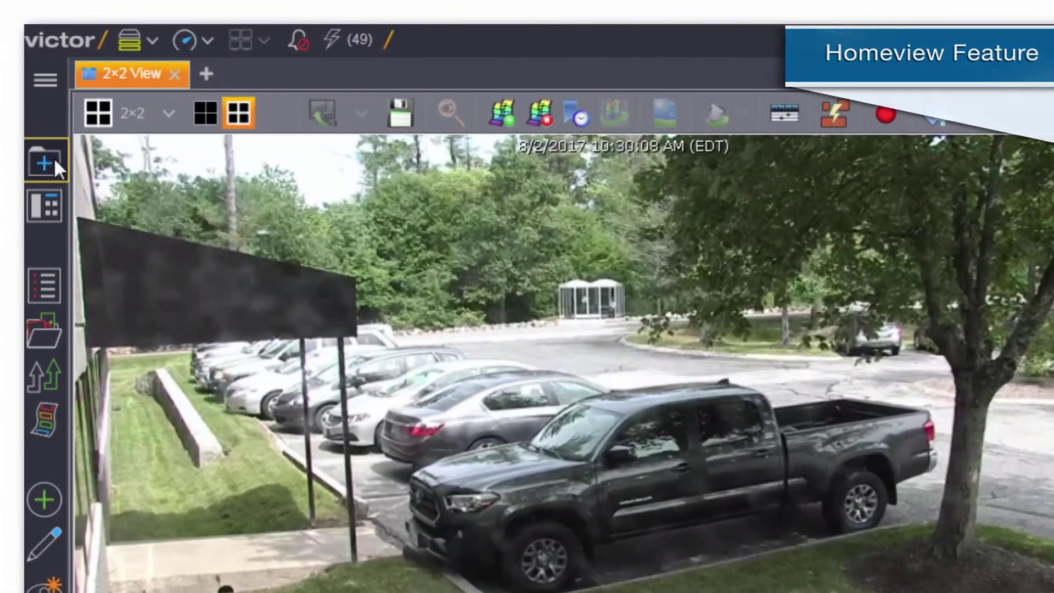
Open a new tab with the empty four-tile Surveillance view from Recent
click(50, 158)
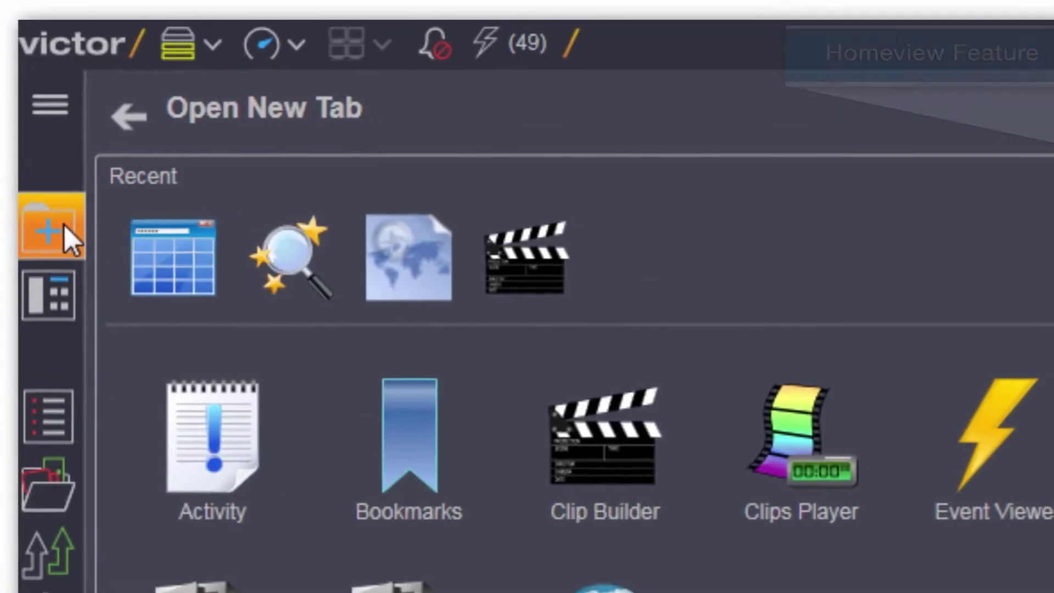
click(126, 268)
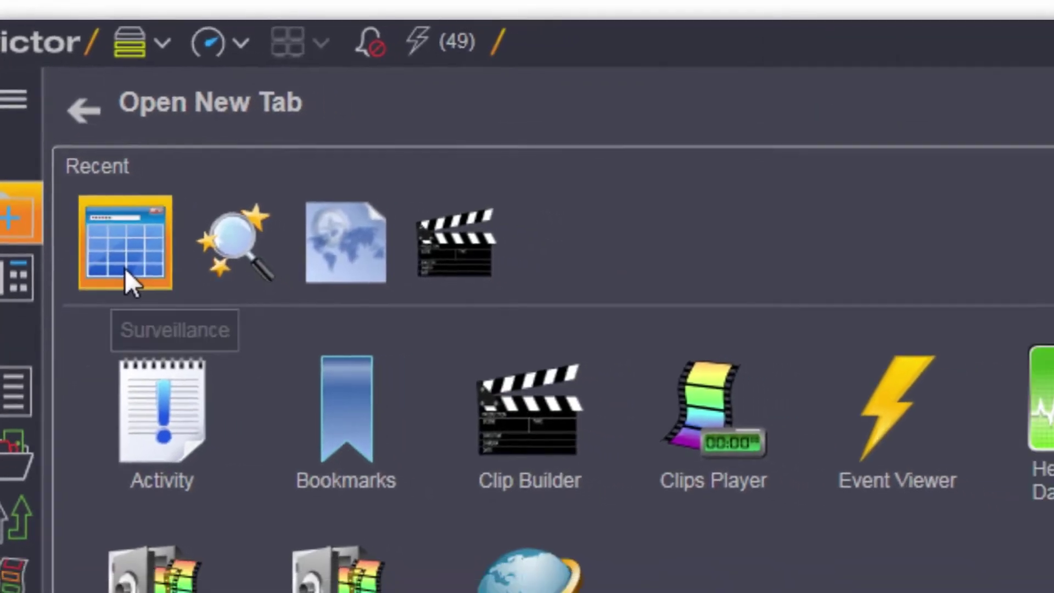
click(106, 223)
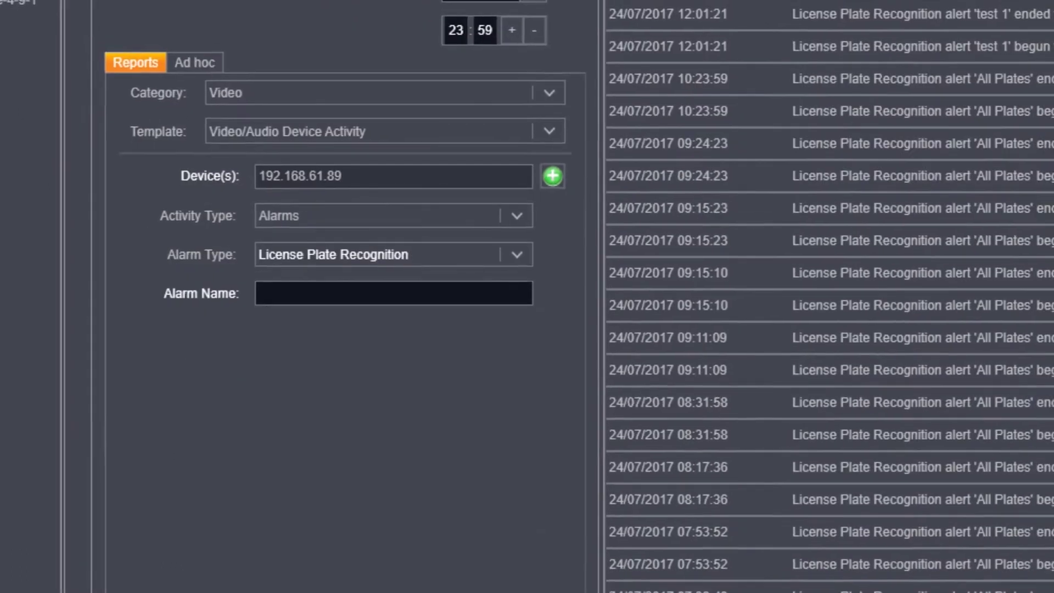
Run the License Plate Recognition alarm report for camera 192.168.61.89
click(309, 583)
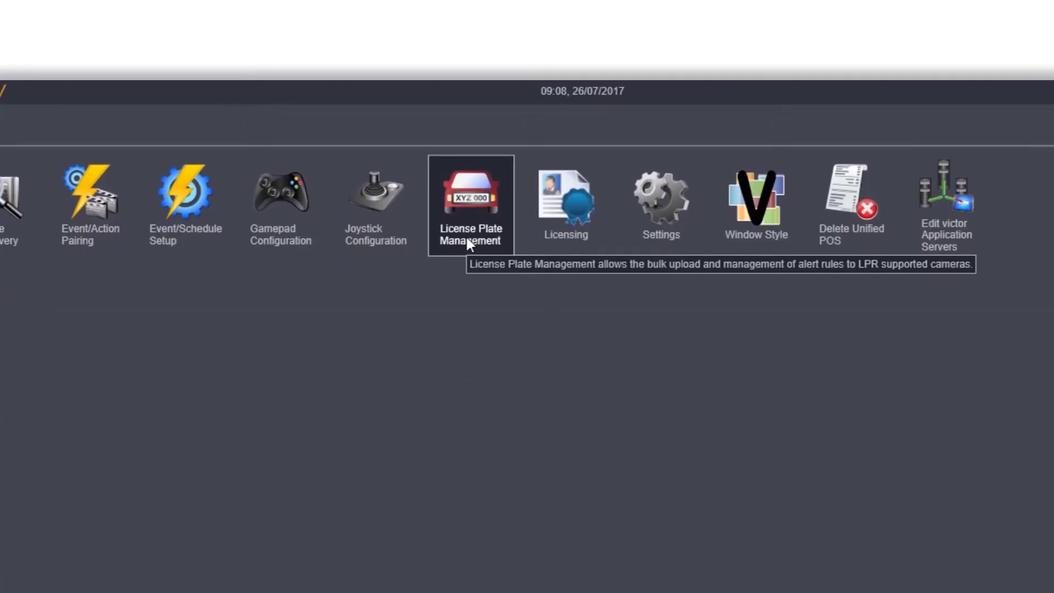
Add a plate to the Exclude List, then enable Fuzzy Matching for a plate search
click(466, 236)
text(zyx)
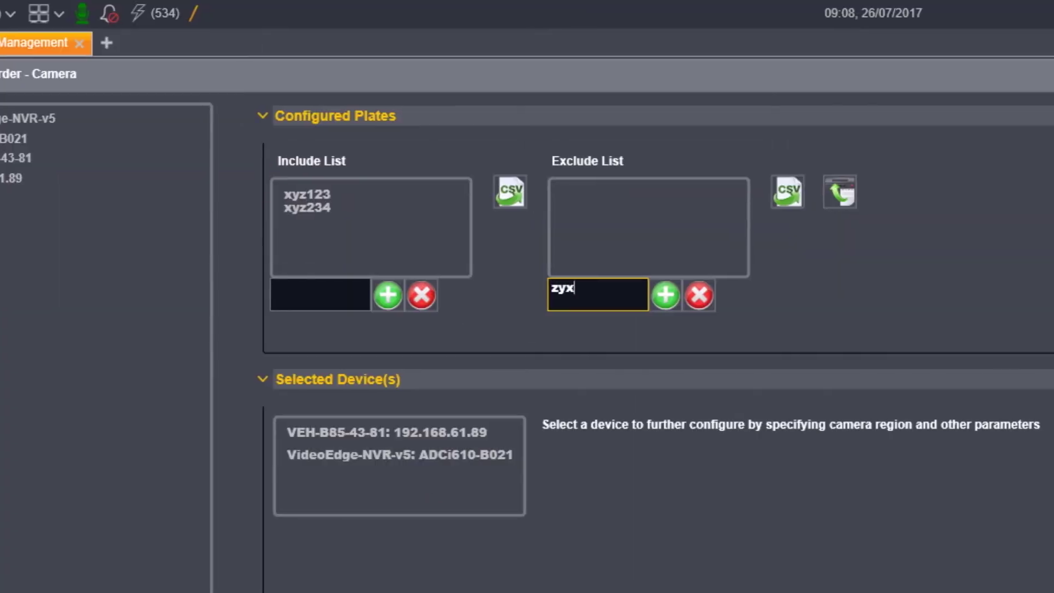
text(321)
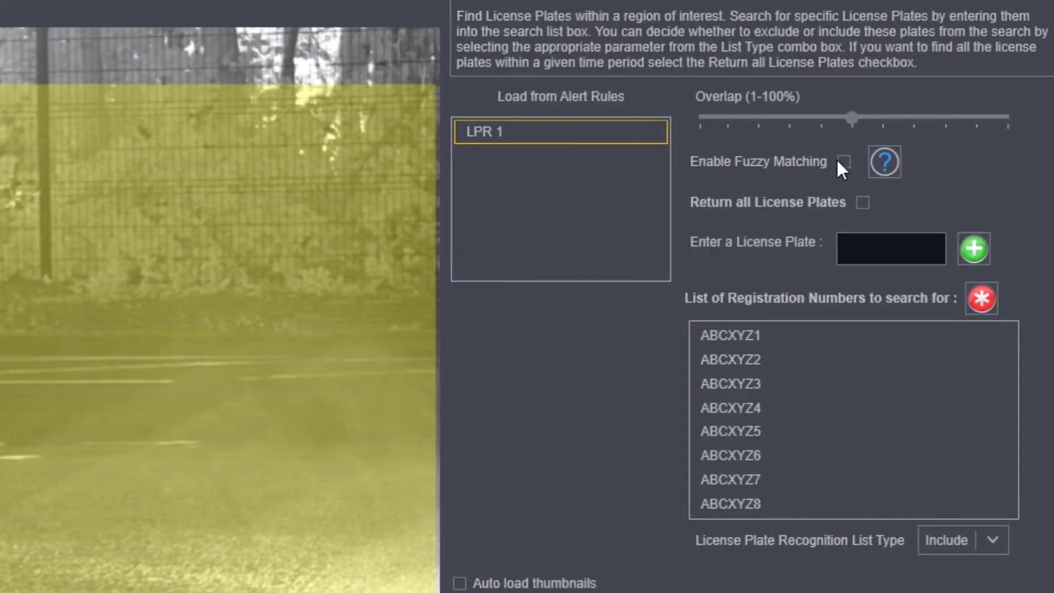
click(829, 162)
click(833, 252)
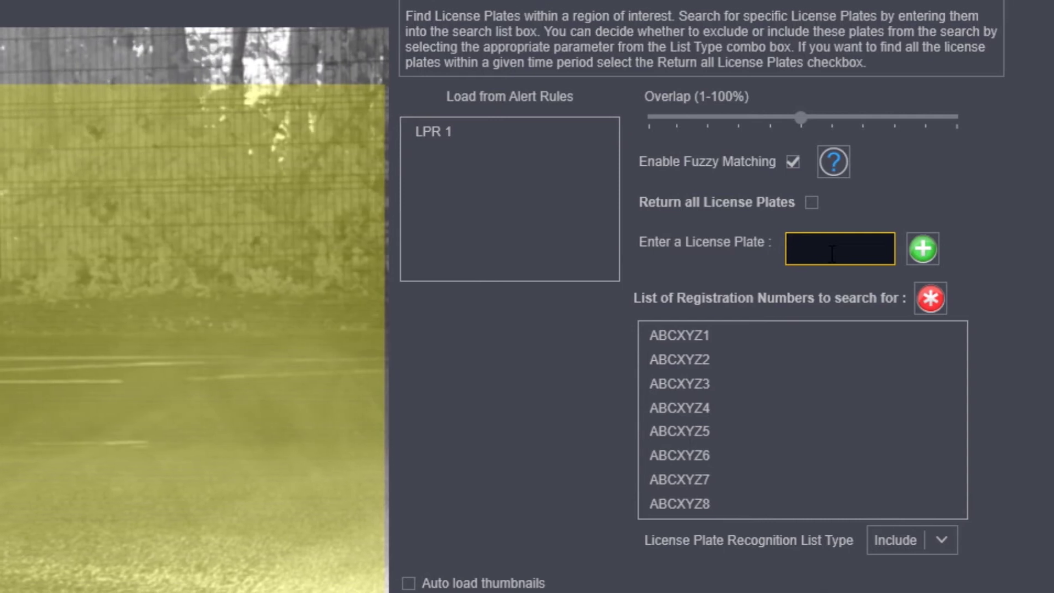
text(vcz59)
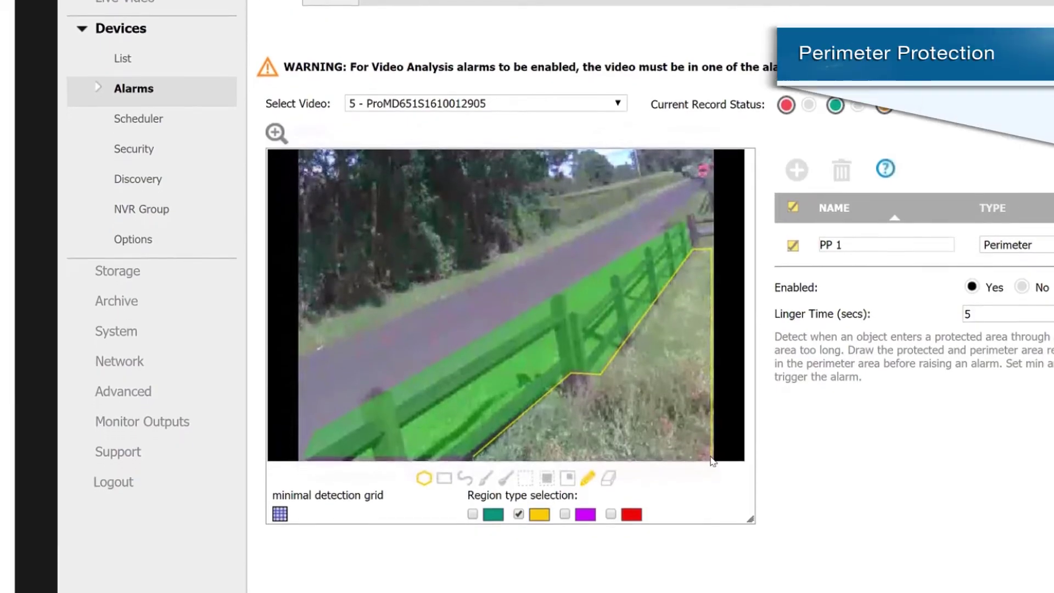
Add bottom-edge points to close the PP 1 perimeter polygon around the fence
click(607, 428)
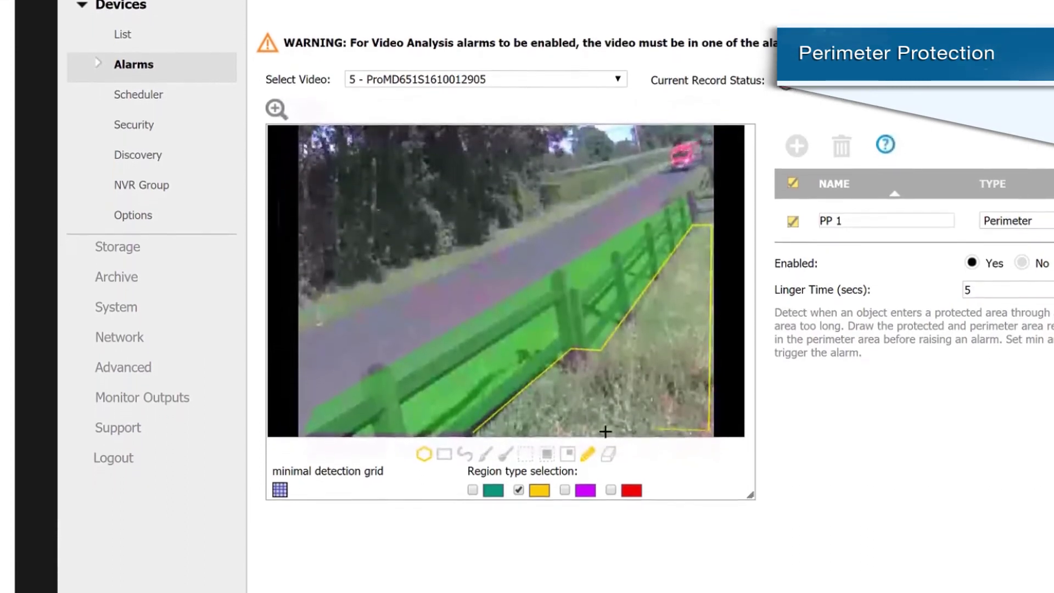
click(476, 427)
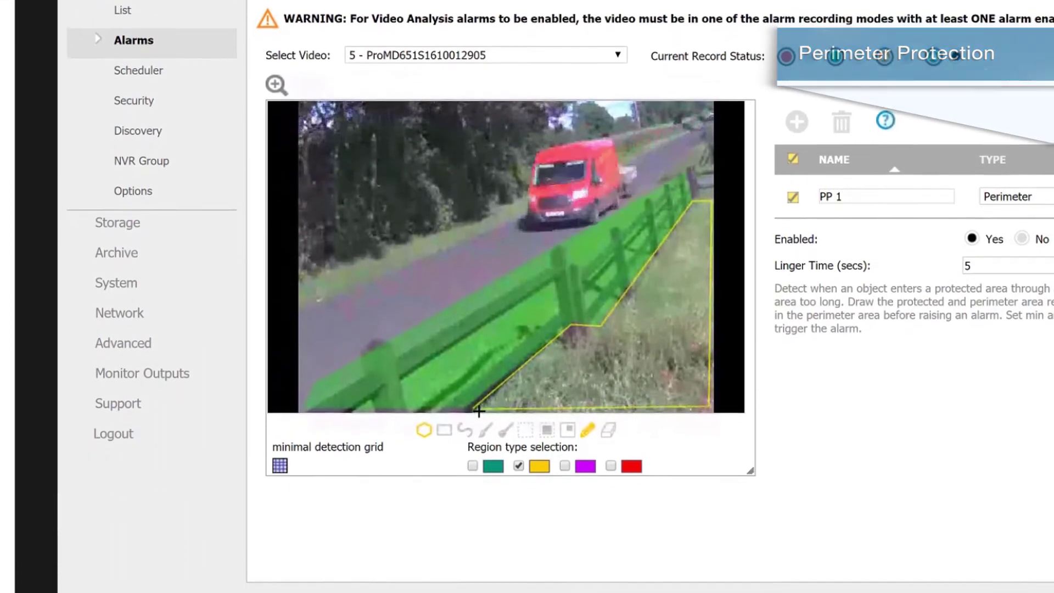